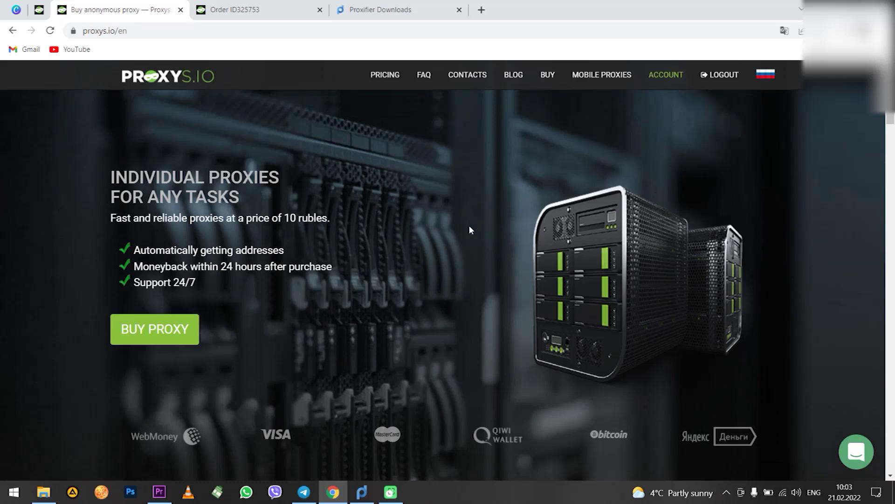
Step: Look through the Proxys.io home page, covering the service features, proxy pricing plans and contact form
{"action": "scroll", "coordinate": [490, 225], "scroll_direction": "down", "scroll_amount": 2}
{"action": "scroll", "coordinate": [490, 225], "scroll_direction": "down", "scroll_amount": 6}
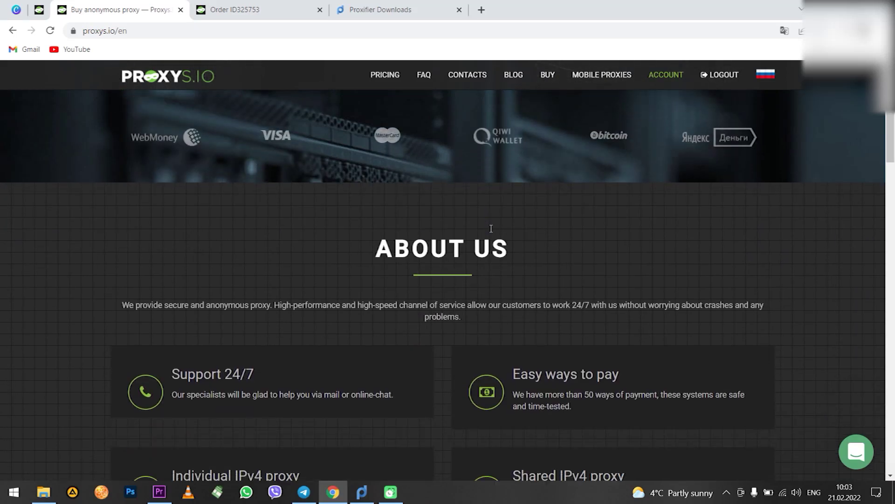
{"action": "scroll", "coordinate": [490, 228], "scroll_direction": "down", "scroll_amount": 7}
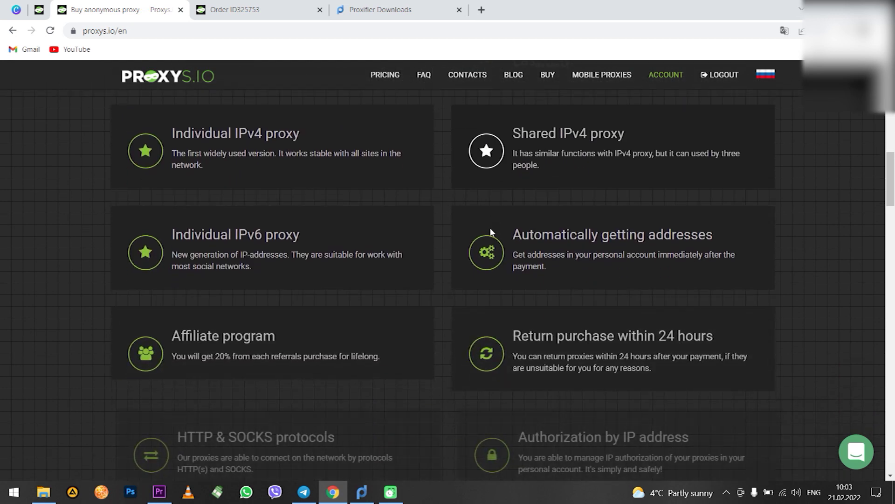
{"action": "scroll", "coordinate": [490, 232], "scroll_direction": "down", "scroll_amount": 7}
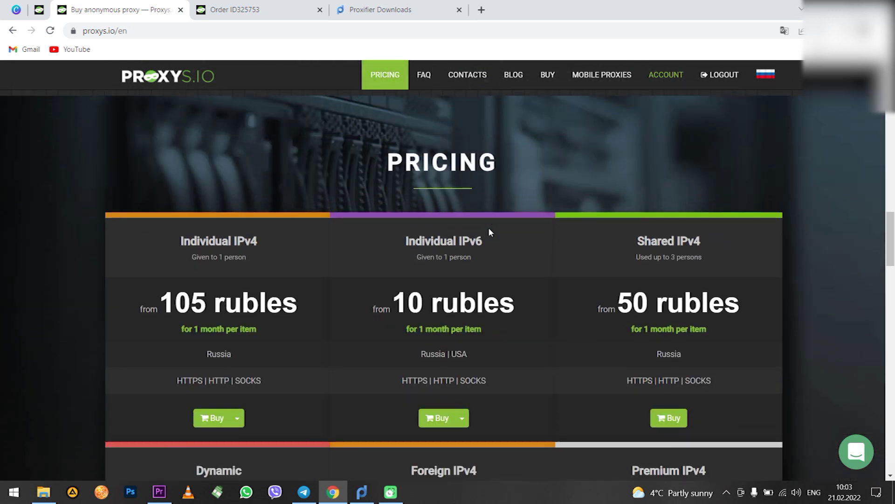
{"action": "scroll", "coordinate": [486, 227], "scroll_direction": "down", "scroll_amount": 9}
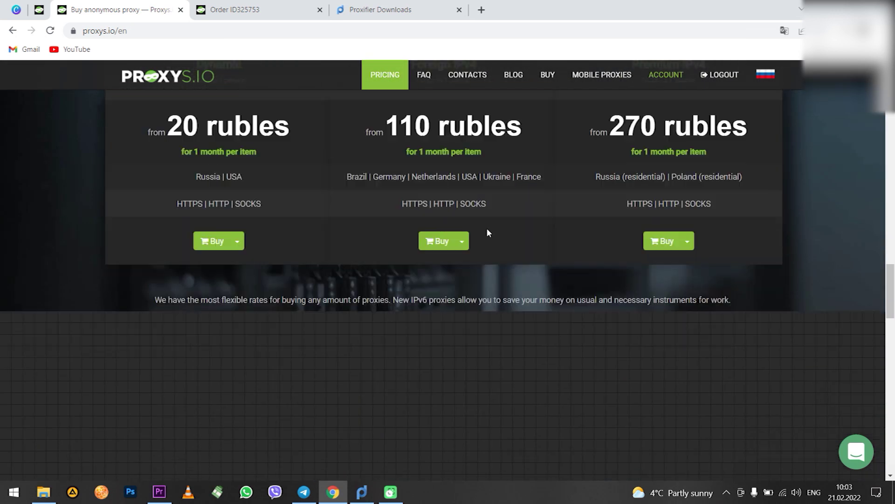
{"action": "scroll", "coordinate": [486, 233], "scroll_direction": "down", "scroll_amount": 9}
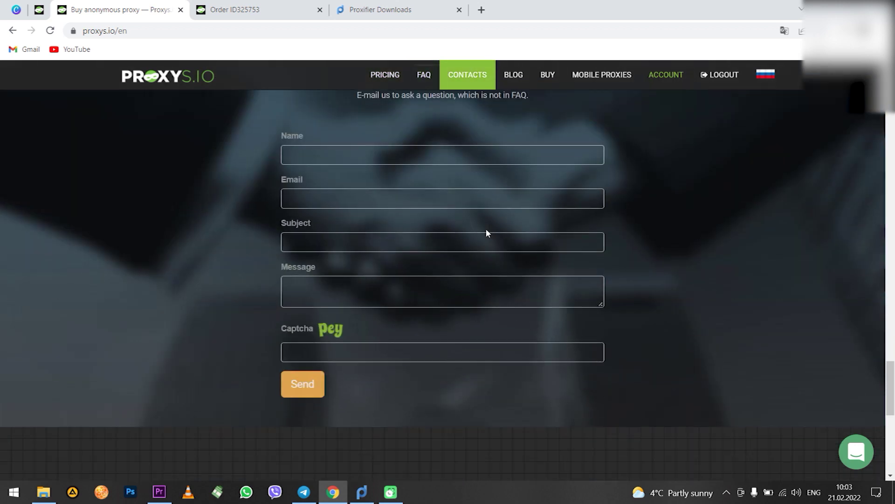
{"action": "scroll", "coordinate": [487, 232], "scroll_direction": "down", "scroll_amount": 5}
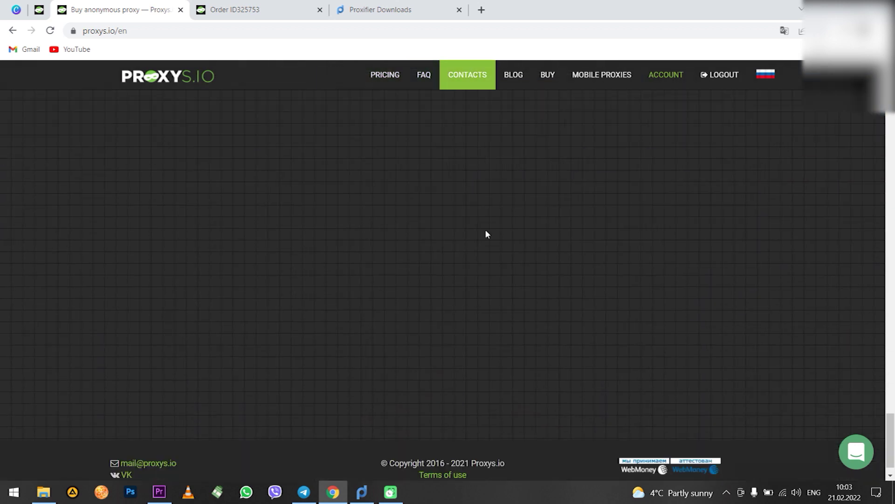
{"action": "scroll", "coordinate": [486, 233], "scroll_direction": "up", "scroll_amount": 6}
{"action": "scroll", "coordinate": [487, 233], "scroll_direction": "up", "scroll_amount": 18}
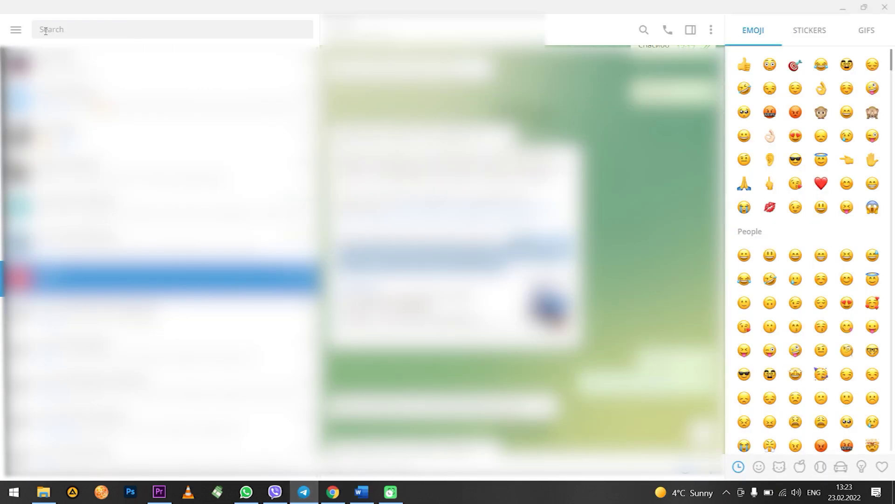
Step: In Telegram Desktop, open the proxy settings from the connection type in the advanced settings
{"action": "left_click", "coordinate": [17, 32]}
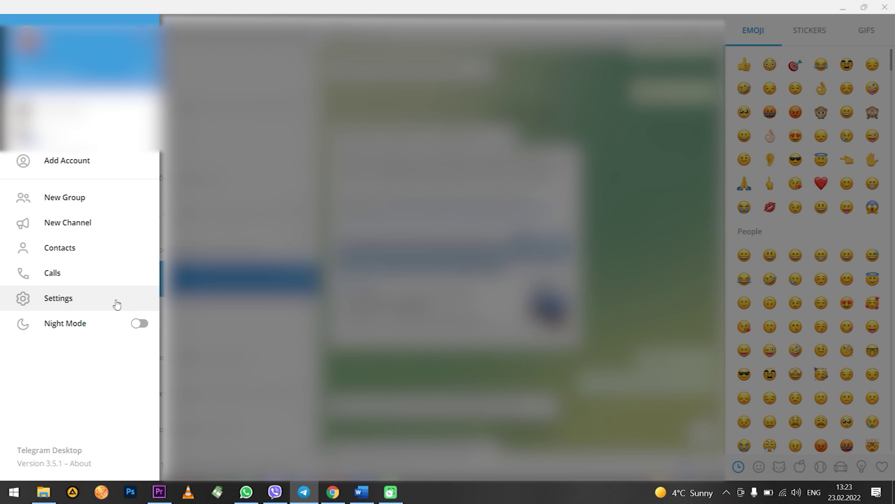
{"action": "left_click", "coordinate": [116, 304]}
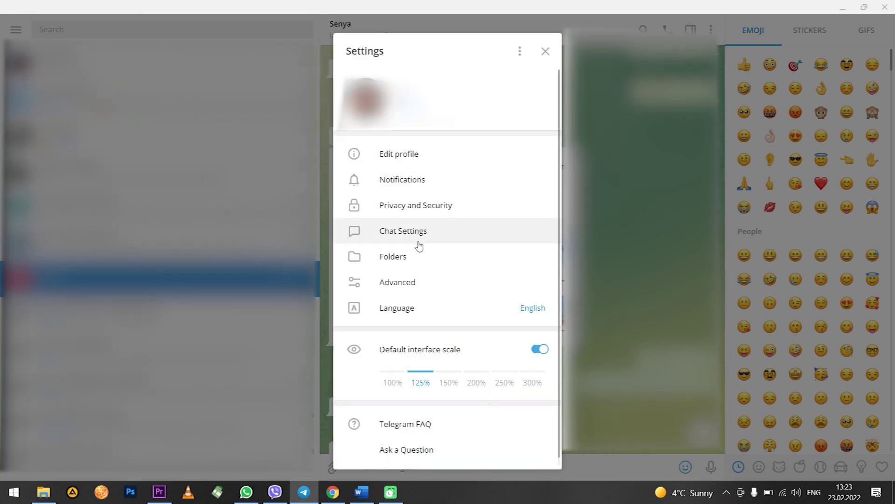
{"action": "left_click", "coordinate": [464, 289]}
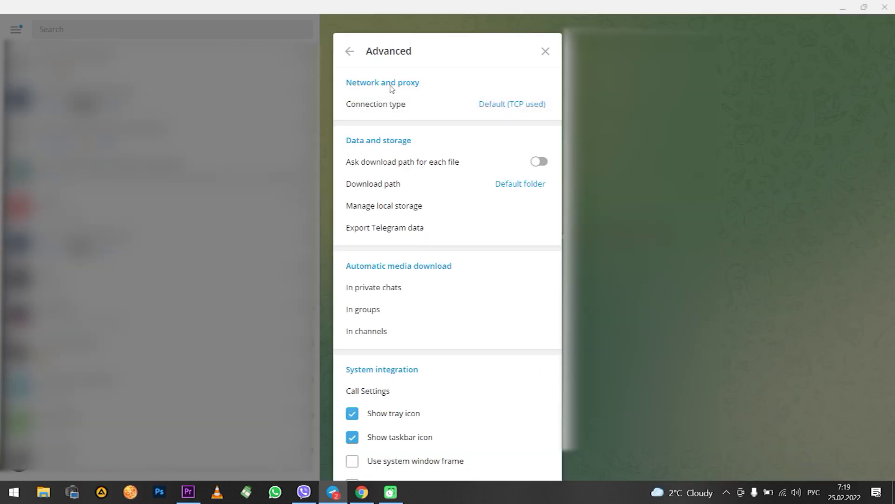
{"action": "left_click", "coordinate": [457, 107]}
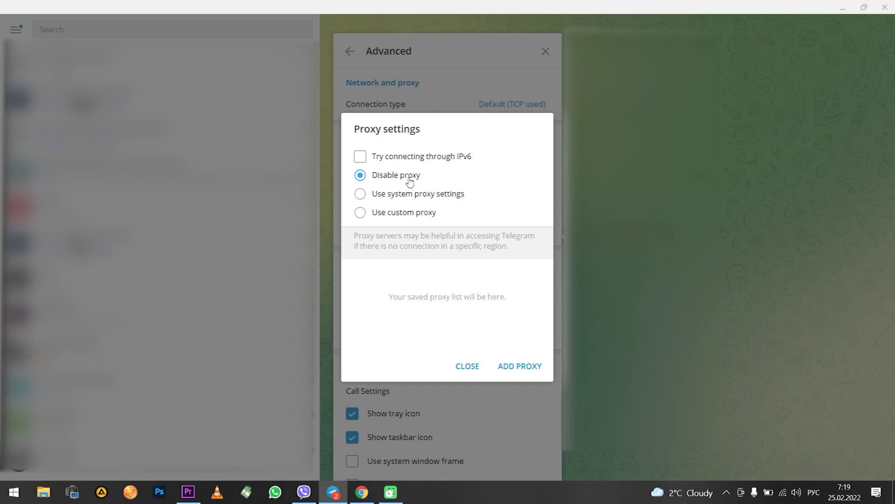
{"action": "left_click", "coordinate": [399, 216]}
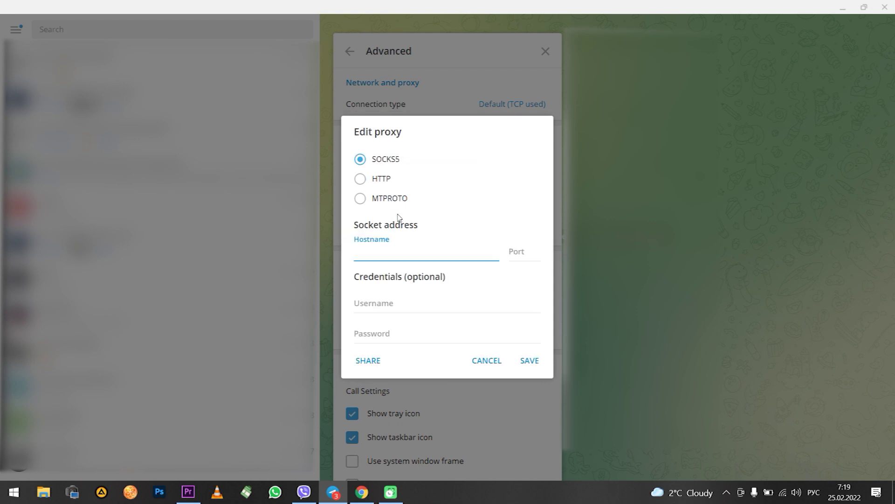
{"action": "left_click", "coordinate": [496, 362]}
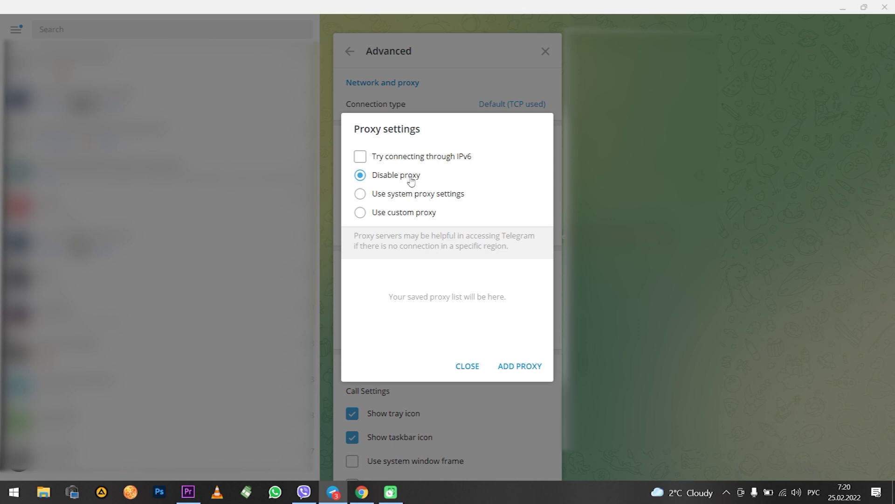
{"action": "left_click", "coordinate": [410, 213]}
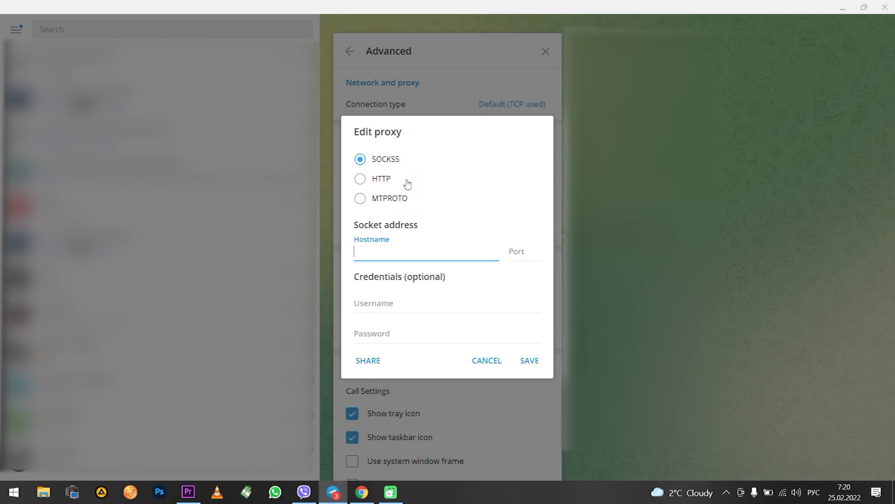
{"action": "left_click", "coordinate": [486, 358]}
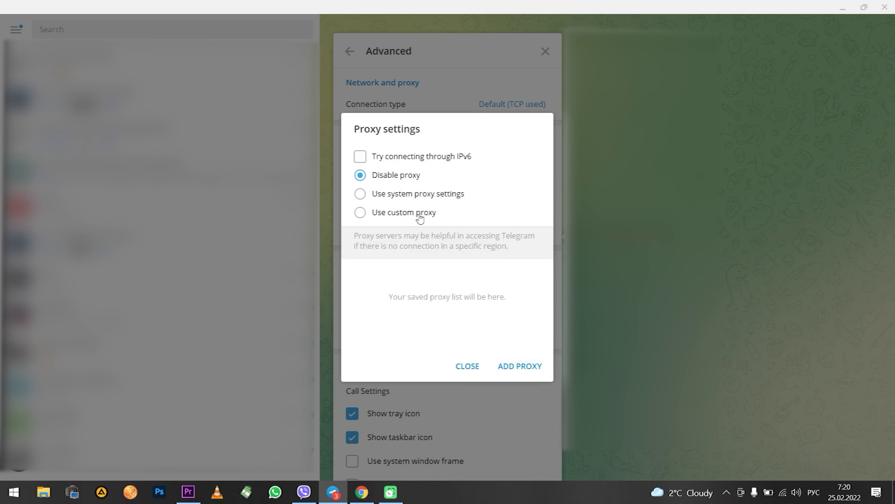
Step: Start a custom proxy, go through the HTTP and MTPROTO types, and set the type to SOCKS5
{"action": "left_click", "coordinate": [424, 217]}
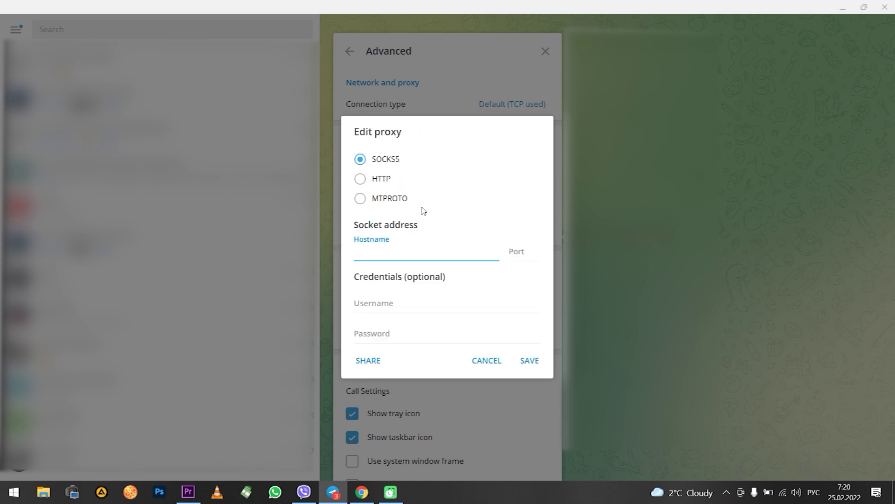
{"action": "left_click", "coordinate": [384, 181]}
{"action": "left_click", "coordinate": [385, 199]}
{"action": "left_click", "coordinate": [384, 182]}
{"action": "left_click", "coordinate": [386, 161]}
{"action": "left_click", "coordinate": [382, 181]}
{"action": "left_click", "coordinate": [390, 202]}
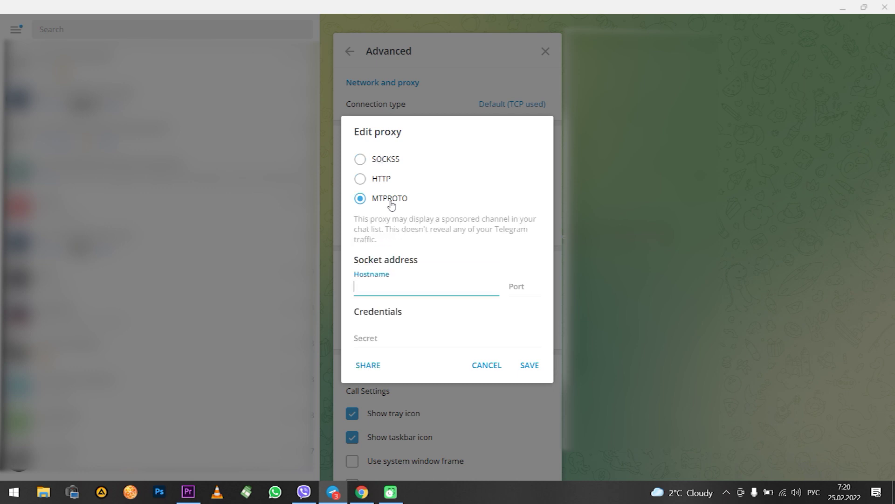
{"action": "left_click", "coordinate": [392, 164]}
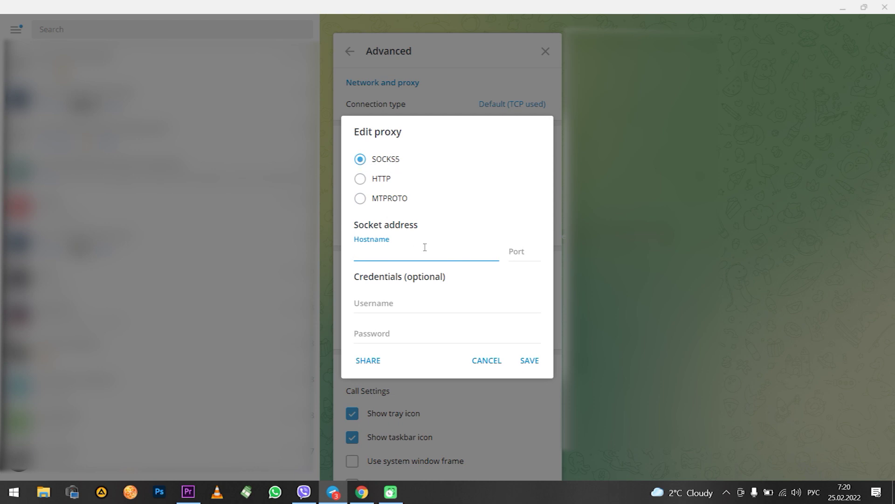
Step: Paste the purchased proxy's hostname and port into the socket address
{"action": "key", "text": "ctrl+v"}
{"action": "left_click", "coordinate": [532, 252]}
{"action": "key", "text": "ctrl+v"}
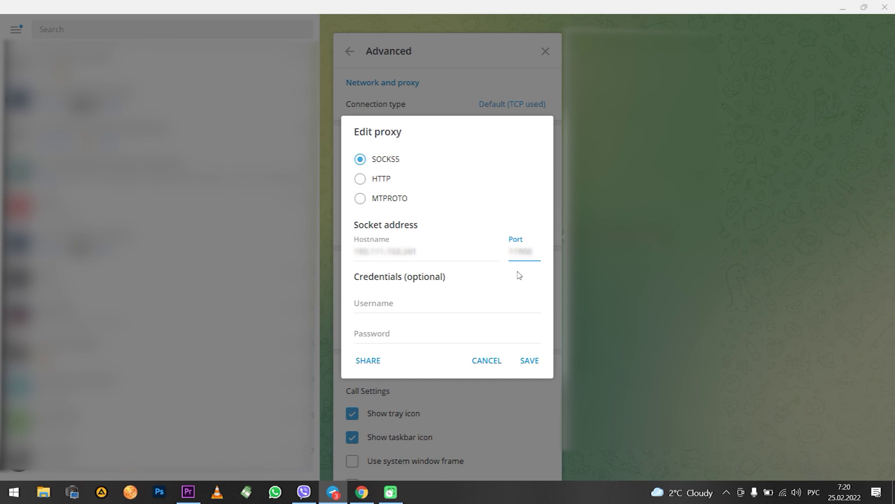
Step: Paste the proxy's username and password into the credentials and save the proxy
{"action": "left_click", "coordinate": [426, 309]}
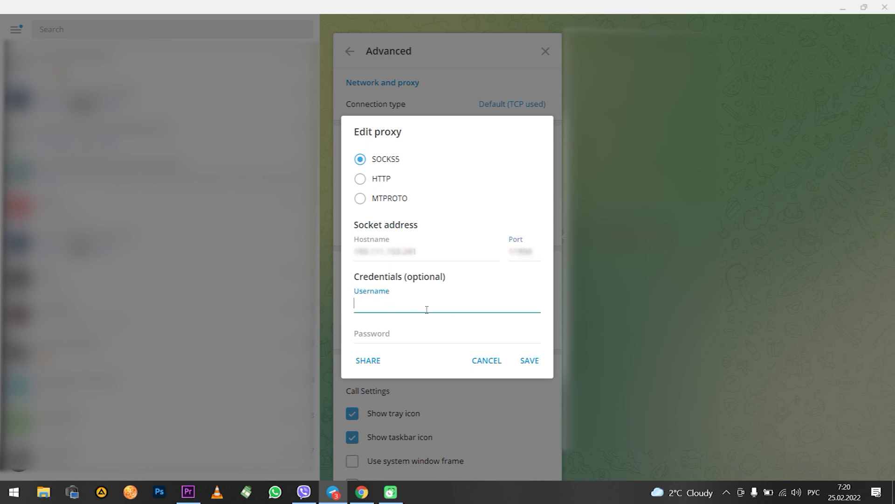
{"action": "left_click", "coordinate": [417, 332]}
{"action": "left_click", "coordinate": [414, 304]}
{"action": "key", "text": "ctrl+v"}
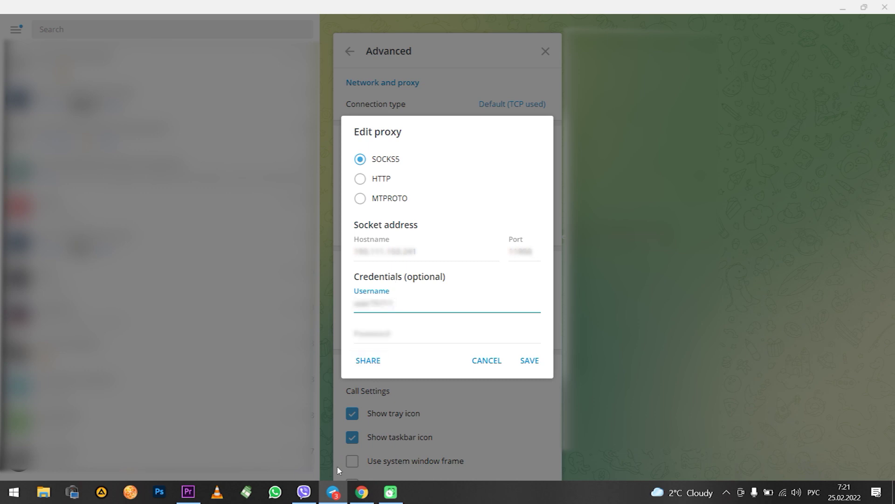
{"action": "left_click", "coordinate": [379, 335]}
{"action": "key", "text": "ctrl+v"}
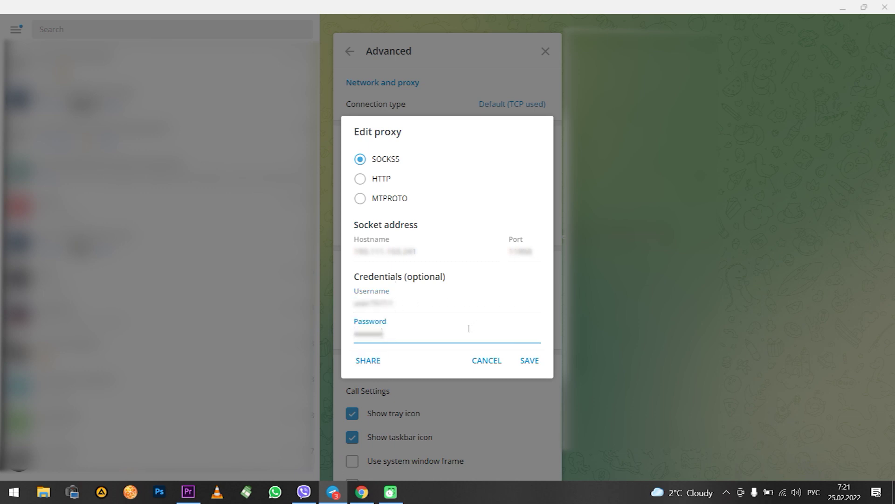
{"action": "left_click", "coordinate": [530, 360]}
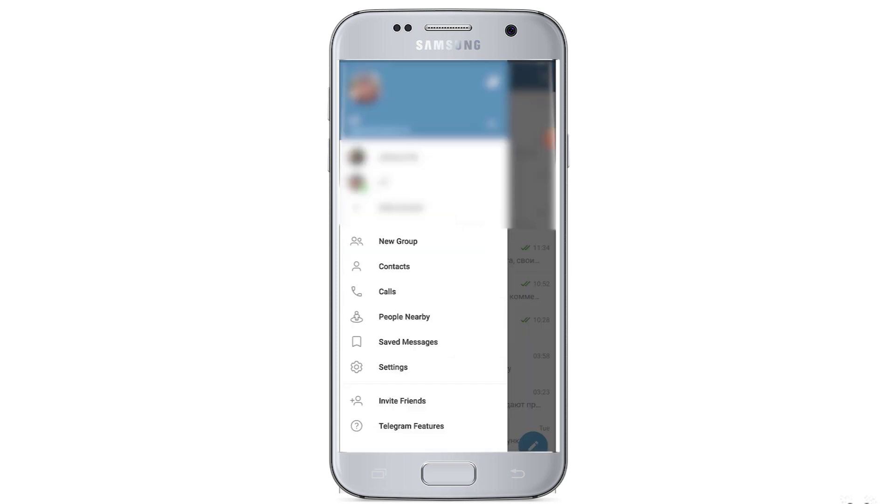
Step: In Telegram on the Android phone, open the proxy settings within the Data and Storage settings
{"action": "left_click", "coordinate": [393, 366]}
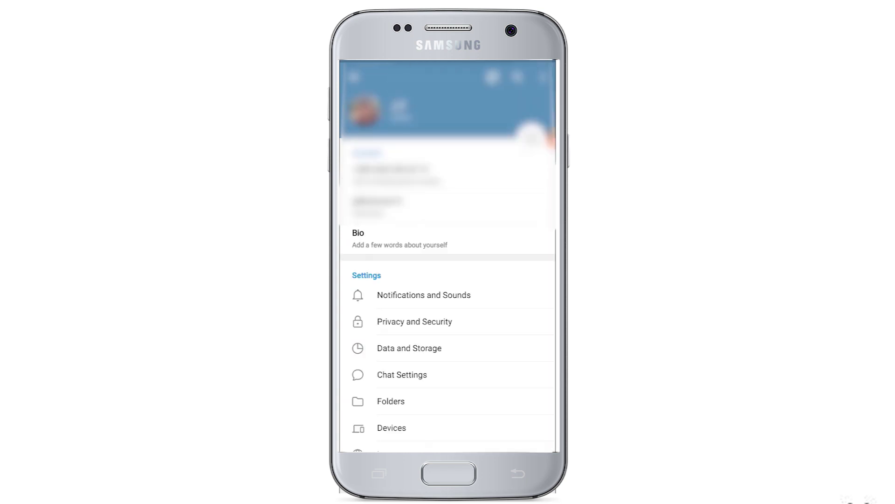
{"action": "left_click", "coordinate": [409, 348]}
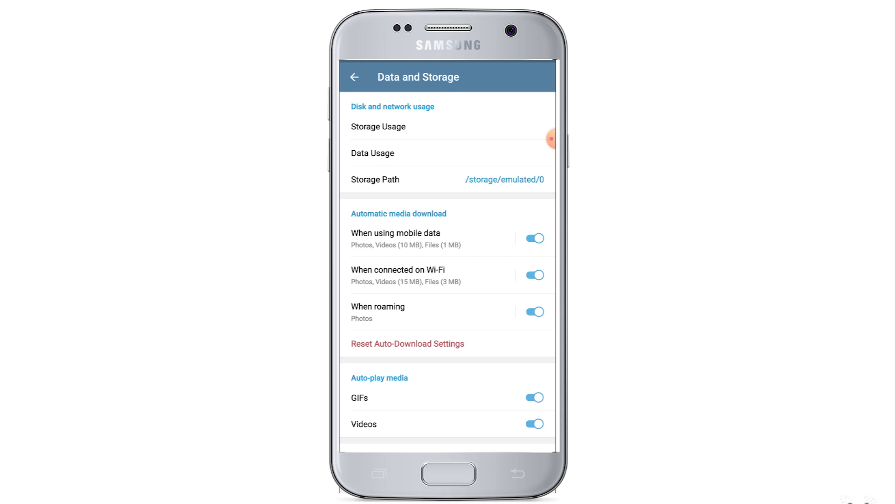
{"action": "scroll", "coordinate": [551, 139], "scroll_direction": "down", "scroll_amount": 5}
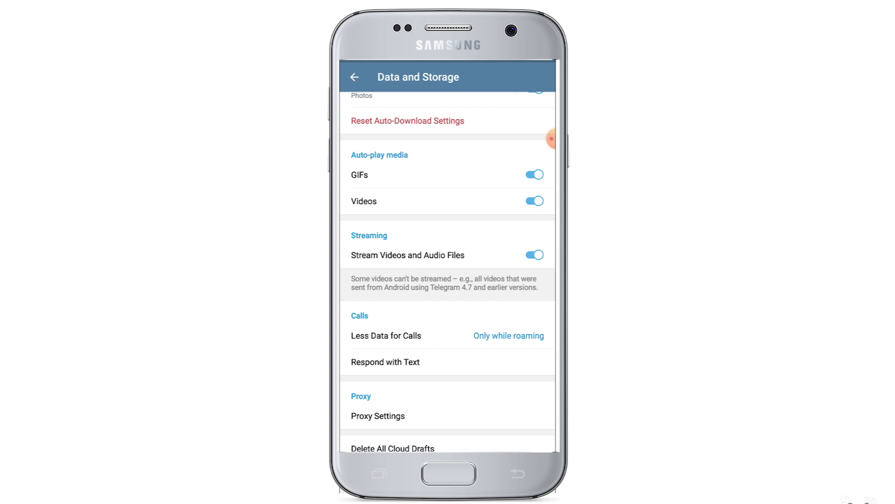
{"action": "left_click", "coordinate": [377, 415]}
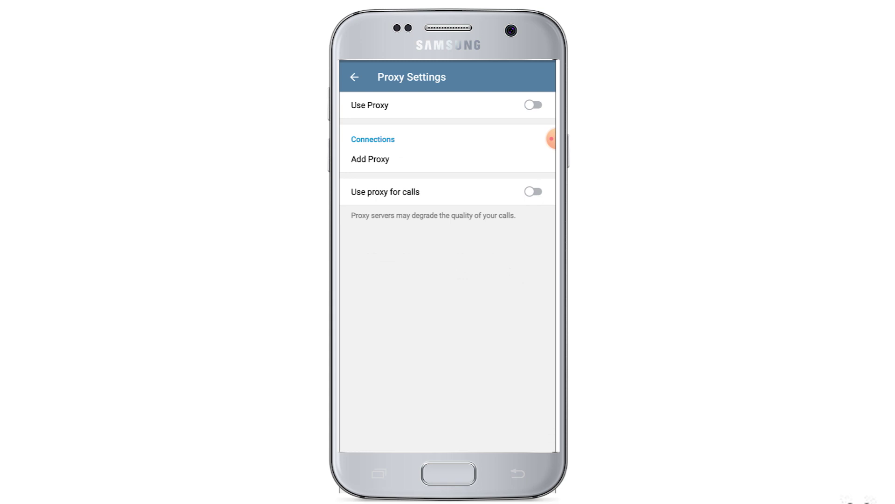
Step: Add a new proxy, try the MTProto type, and set the type to SOCKS5 Proxy
{"action": "left_click_drag", "start_coordinate": [551, 138], "coordinate": [551, 244]}
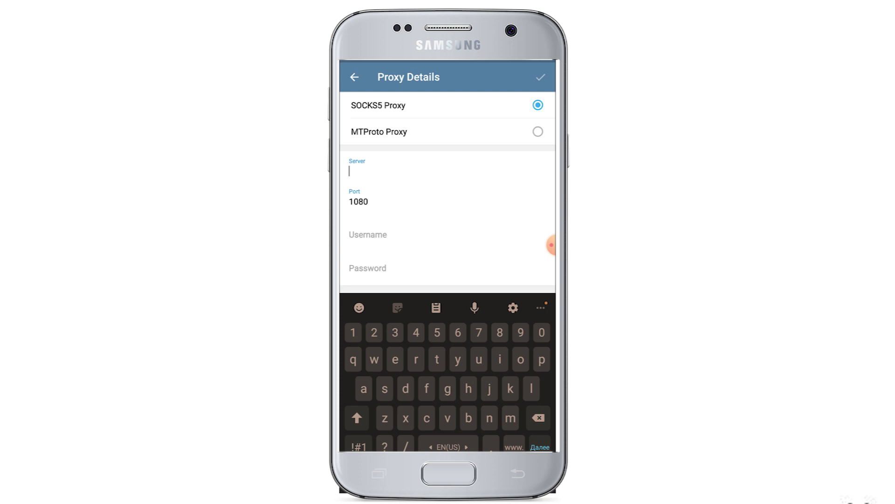
{"action": "left_click", "coordinate": [485, 105]}
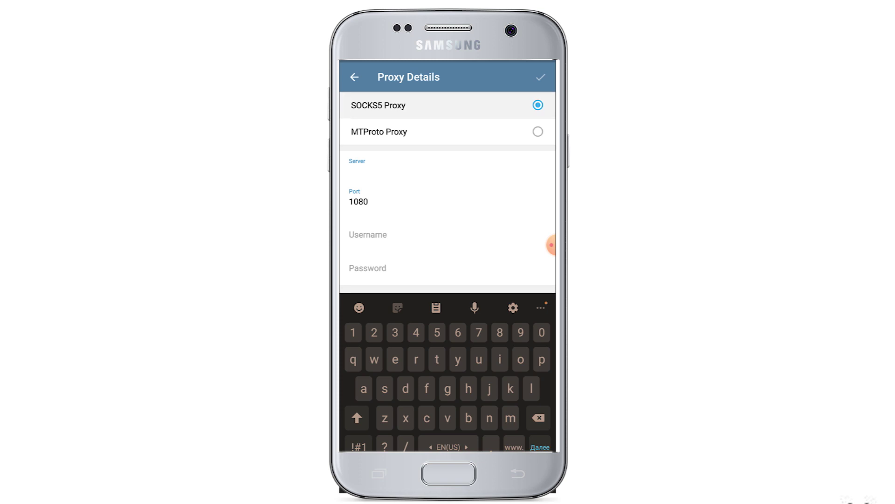
{"action": "left_click", "coordinate": [485, 132]}
{"action": "left_click", "coordinate": [443, 105]}
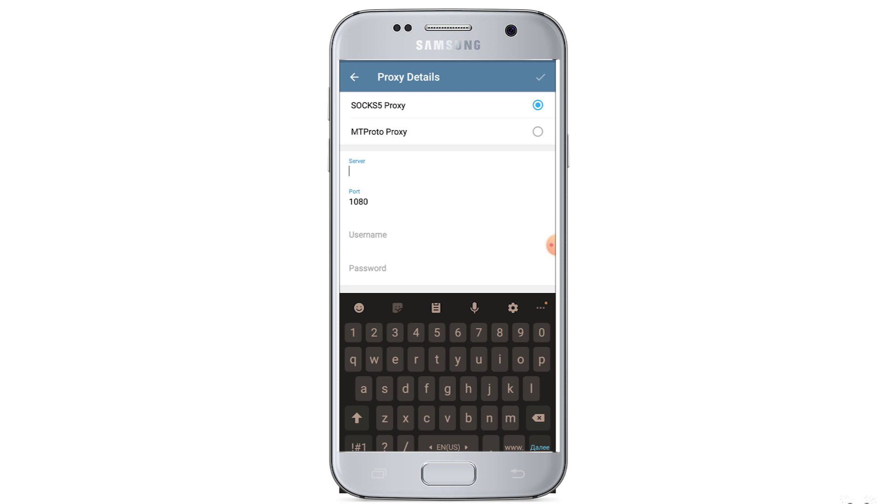
Step: Enter the proxy's server address and replace the default port with the purchased proxy's port
{"action": "type", "text": "188.111.153.241"}
{"action": "left_click", "coordinate": [367, 201]}
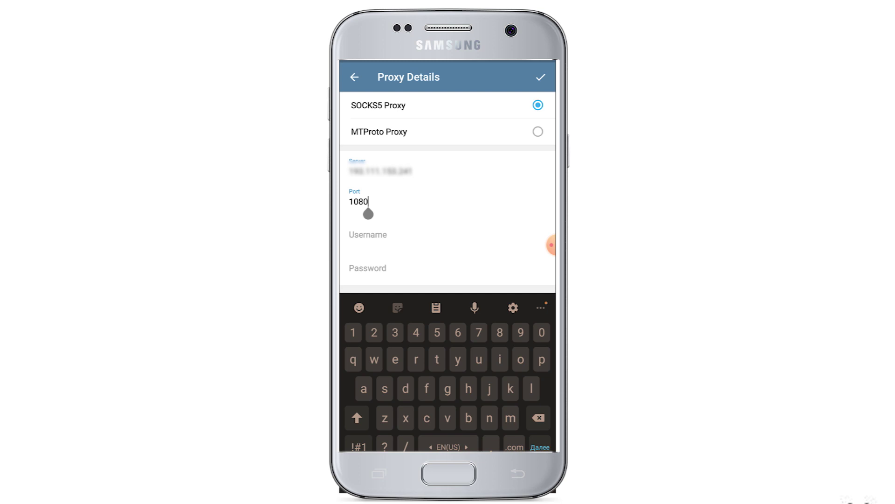
{"action": "key", "text": "BackSpace"}
{"action": "key", "text": "BackSpace"}
{"action": "key", "text": "BackSpace"}
{"action": "key", "text": "BackSpace"}
{"action": "type", "text": "11988"}
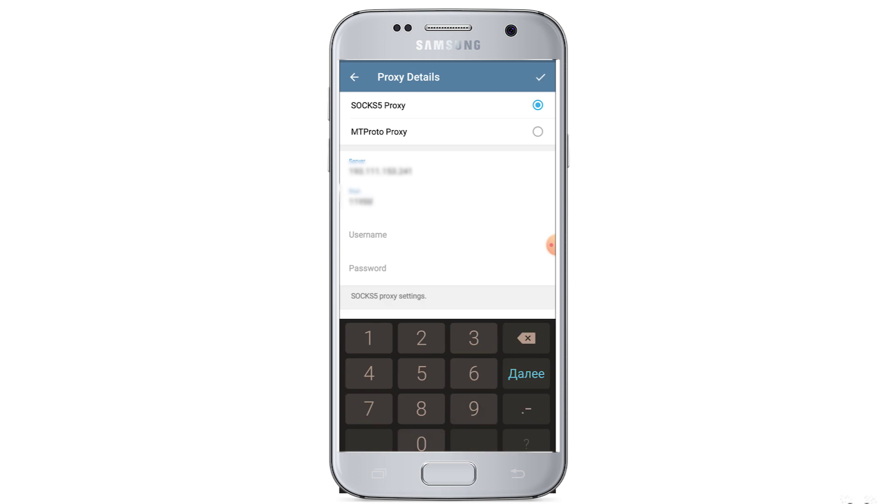
Step: Save the proxy with its username and password, and turn on Use Proxy
{"action": "left_click", "coordinate": [367, 234]}
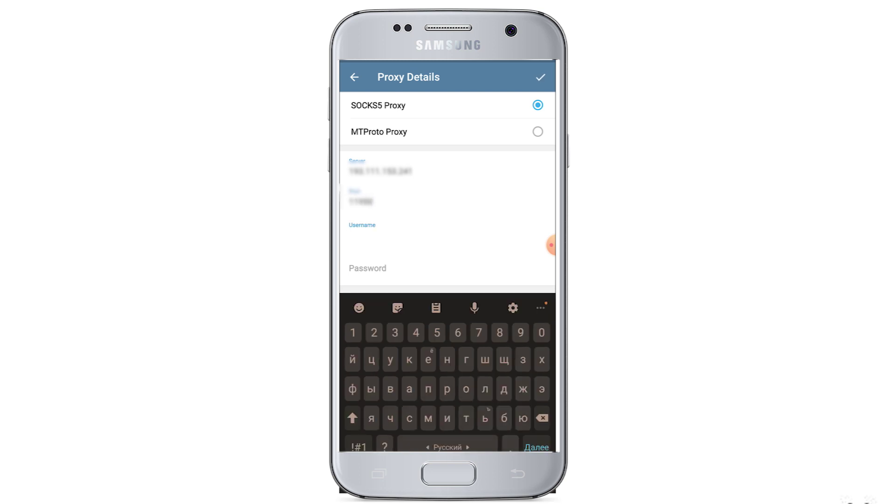
{"action": "left_click_drag", "start_coordinate": [462, 447], "coordinate": [434, 446]}
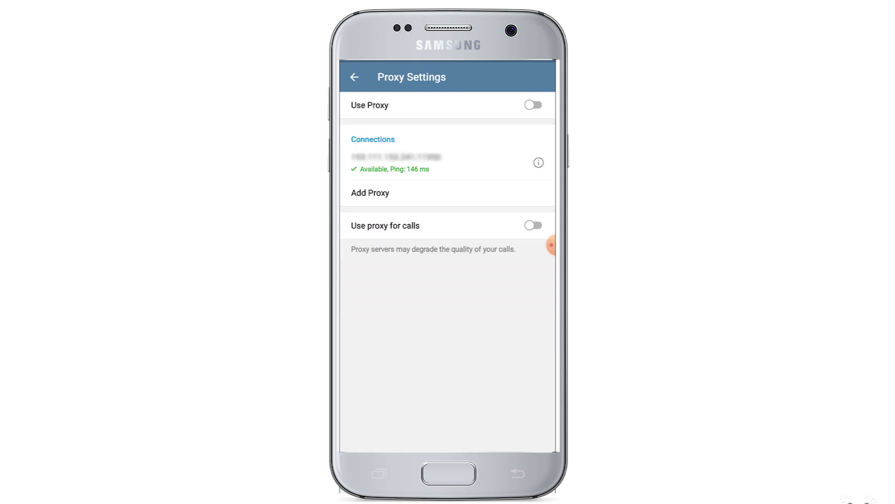
{"action": "left_click", "coordinate": [533, 105]}
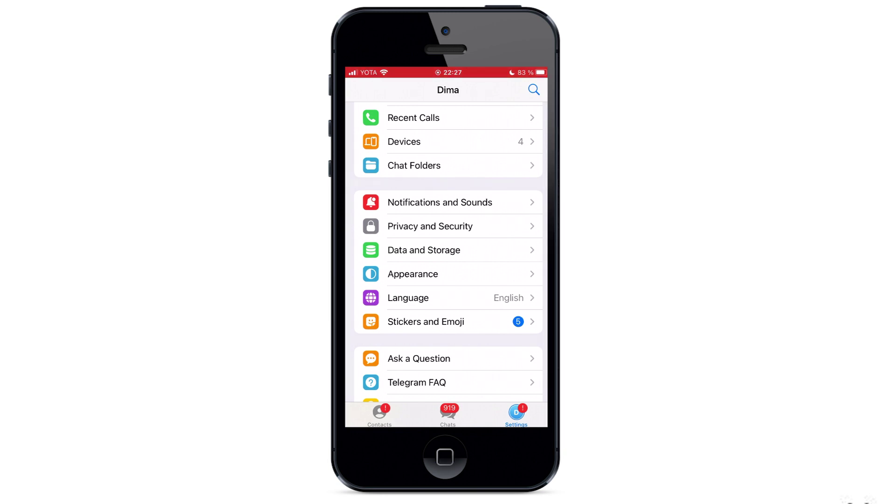
Step: In Telegram on the iPhone, open the proxy settings within the Data and Storage settings
{"action": "left_click", "coordinate": [423, 250]}
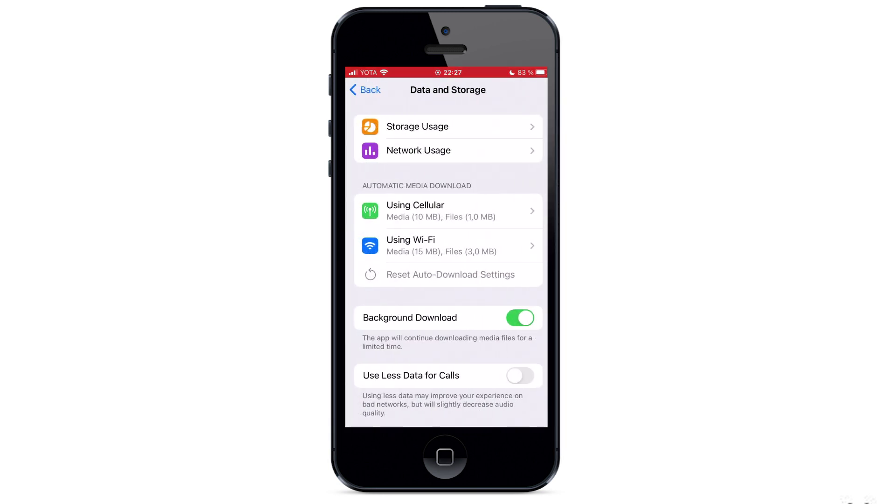
{"action": "scroll", "coordinate": [448, 263], "scroll_direction": "down", "scroll_amount": 6}
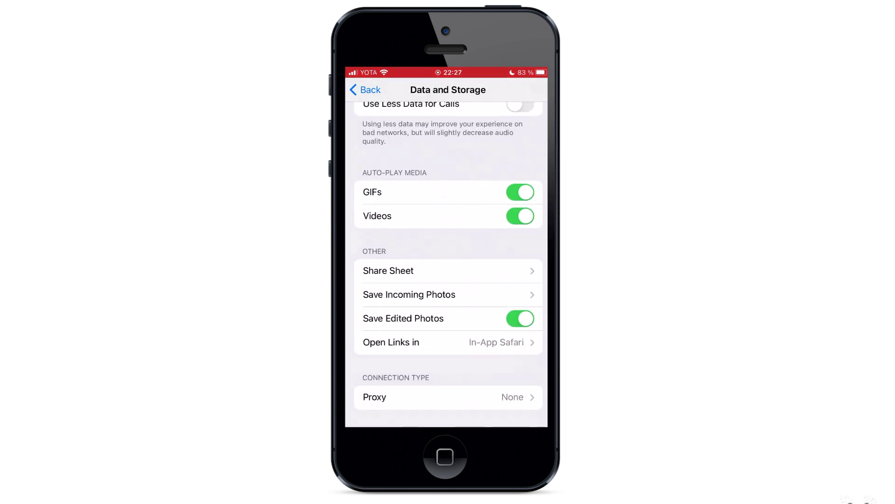
{"action": "left_click", "coordinate": [448, 397]}
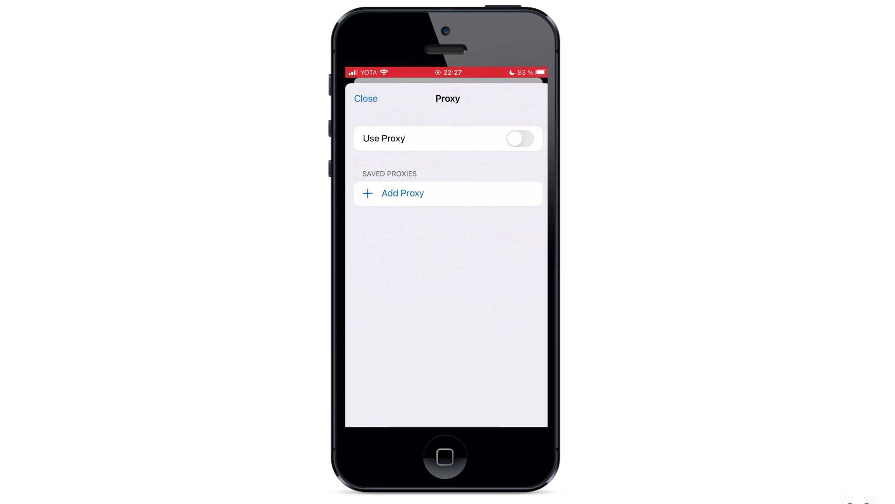
Step: Add a new SOCKS5 proxy and enter the purchased proxy's server address and port
{"action": "left_click", "coordinate": [402, 193]}
{"action": "left_click", "coordinate": [448, 217]}
{"action": "left_click", "coordinate": [358, 414]}
{"action": "left_click", "coordinate": [355, 327]}
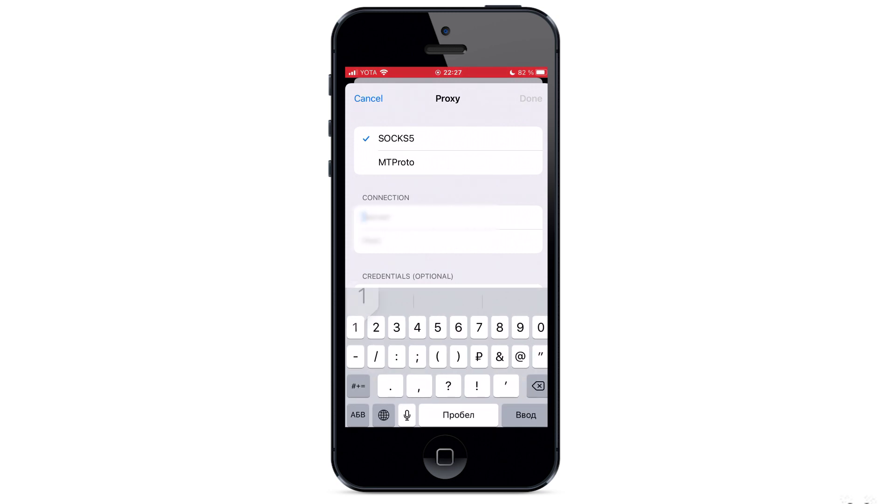
{"action": "type", "text": "85.161.21"}
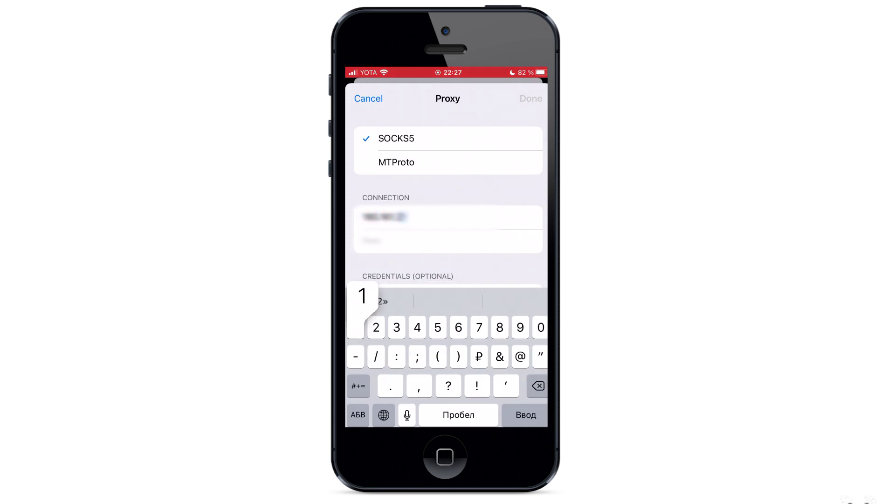
{"action": "type", "text": "1.168"}
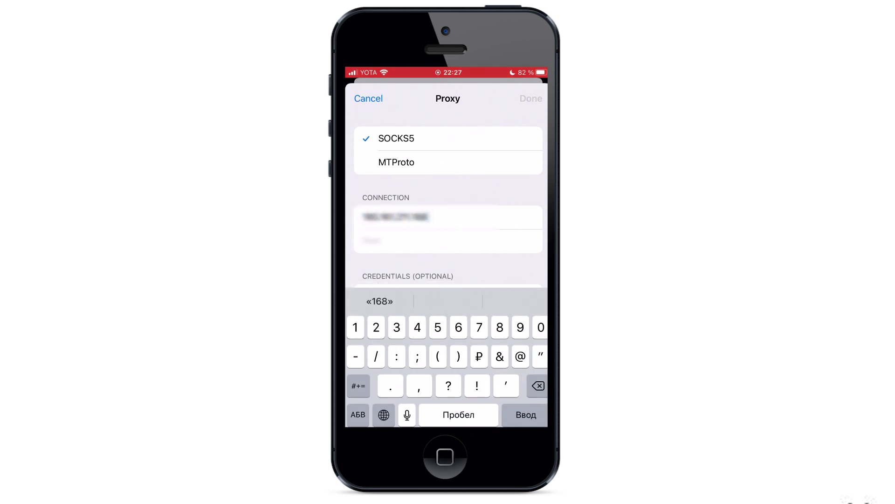
{"action": "left_click", "coordinate": [448, 241]}
{"action": "type", "text": "15454"}
Step: Enter the proxy's username in Latin letters, correcting the mistyped entry, and save the proxy
{"action": "left_click", "coordinate": [448, 296]}
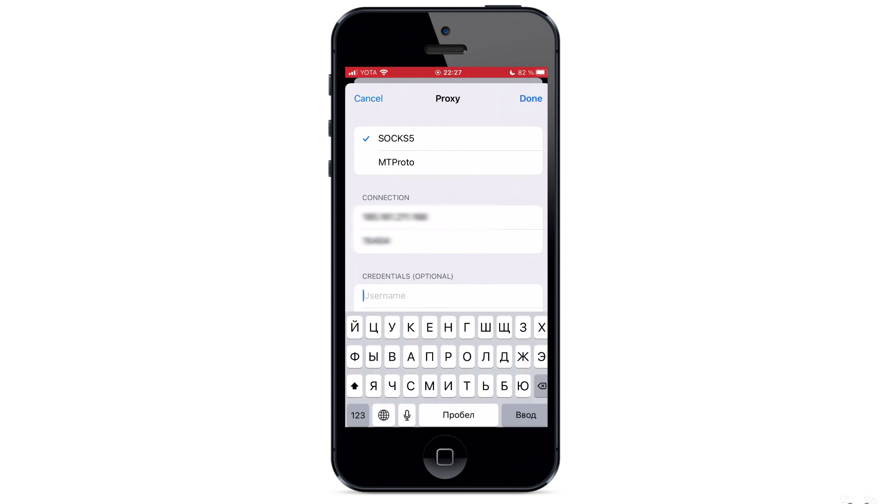
{"action": "left_click", "coordinate": [383, 414]}
{"action": "left_click", "coordinate": [357, 415]}
{"action": "left_click", "coordinate": [383, 415]}
{"action": "left_click", "coordinate": [355, 385]}
{"action": "type", "text": "wrk"}
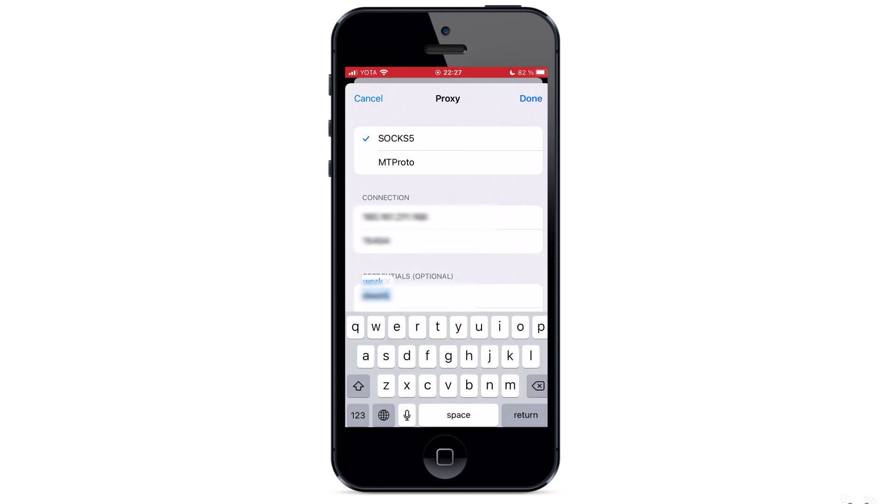
{"action": "key", "text": "BackSpace"}
{"action": "key", "text": "BackSpace"}
{"action": "key", "text": "BackSpace"}
{"action": "key", "text": "BackSpace"}
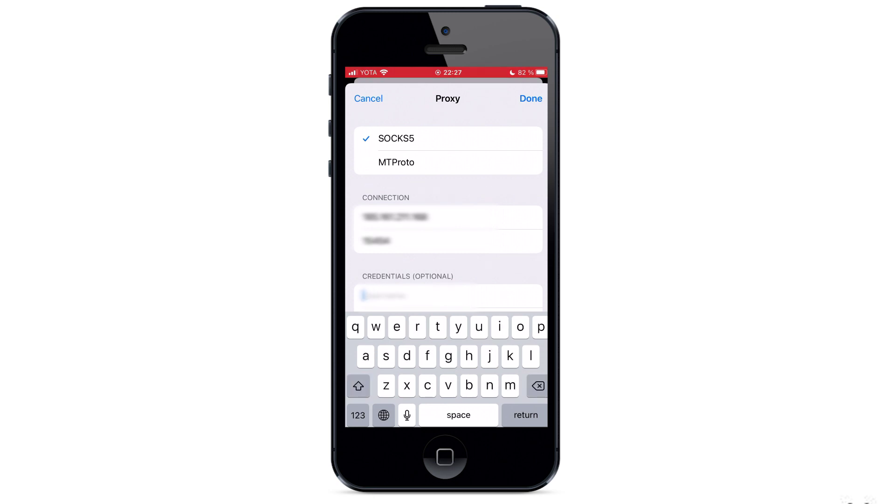
{"action": "type", "text": "dwork"}
{"action": "key", "text": "Return"}
{"action": "left_click", "coordinate": [531, 98]}
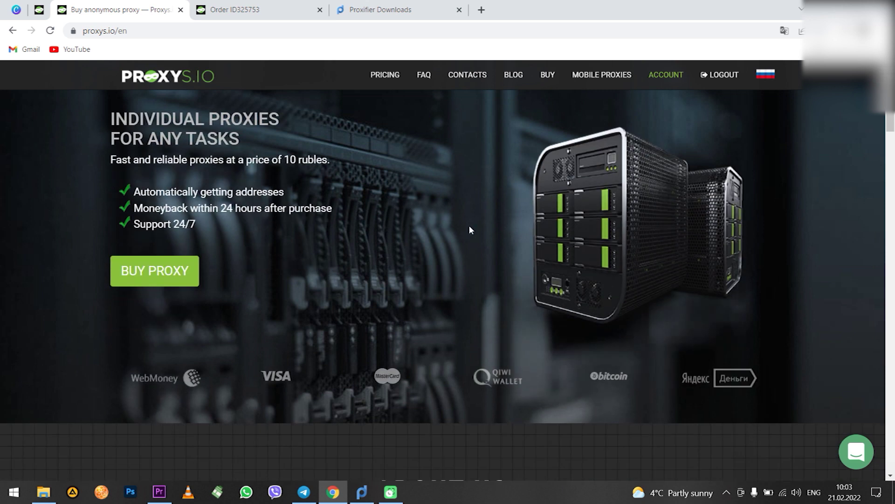
Step: In Chrome, look through the Proxys.io home page, from the service overview and pricing to the FAQ and contact form
{"action": "scroll", "coordinate": [490, 225], "scroll_direction": "down", "scroll_amount": 6}
{"action": "scroll", "coordinate": [490, 231], "scroll_direction": "down", "scroll_amount": 7}
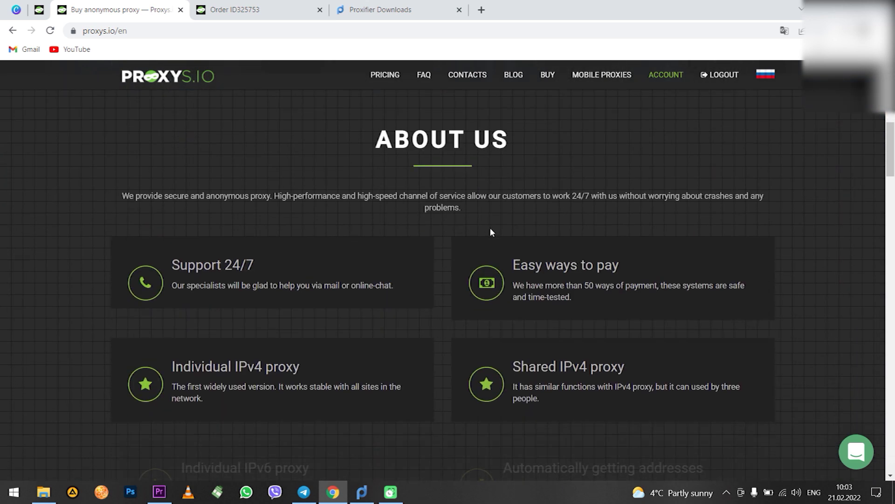
{"action": "scroll", "coordinate": [491, 229], "scroll_direction": "down", "scroll_amount": 7}
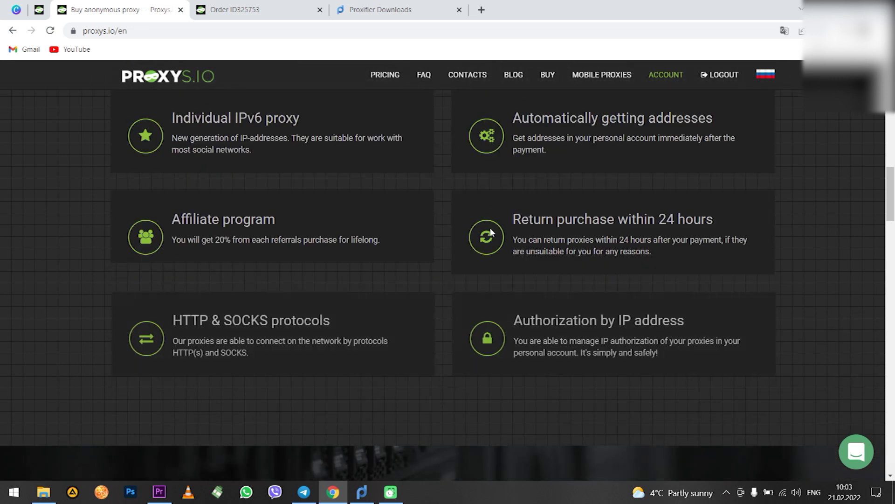
{"action": "scroll", "coordinate": [490, 231], "scroll_direction": "down", "scroll_amount": 9}
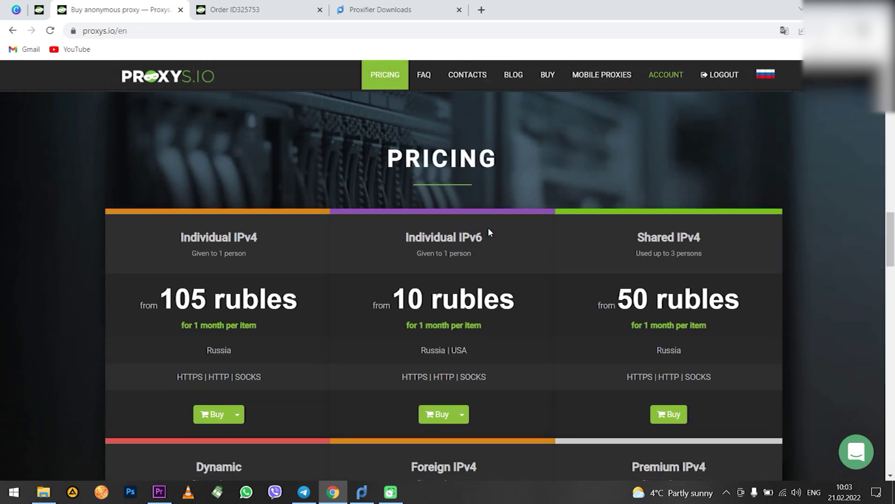
{"action": "scroll", "coordinate": [487, 232], "scroll_direction": "down", "scroll_amount": 10}
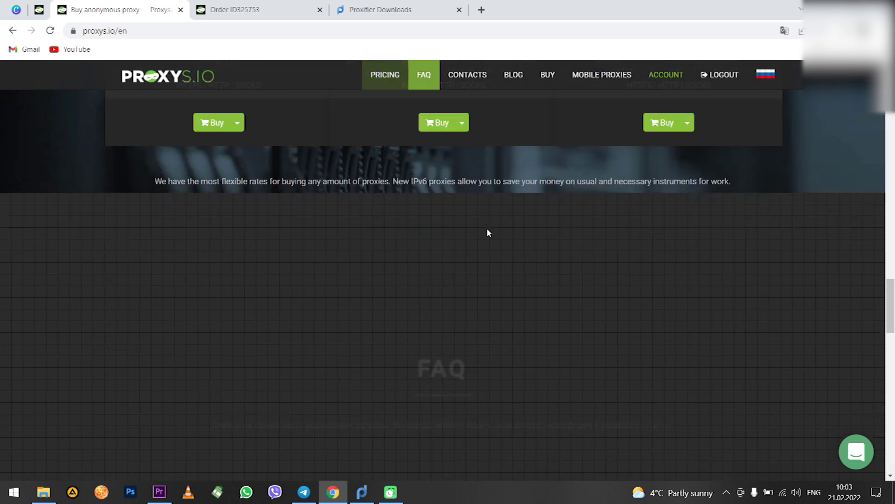
{"action": "scroll", "coordinate": [487, 232], "scroll_direction": "down", "scroll_amount": 7}
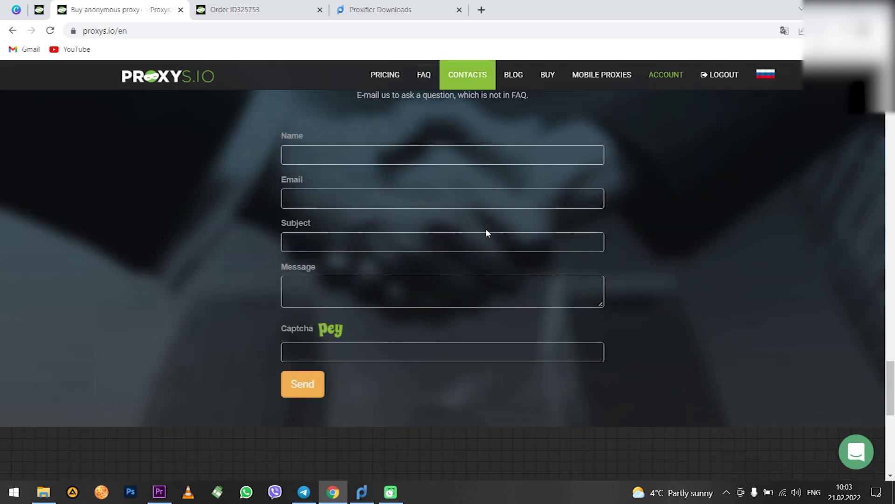